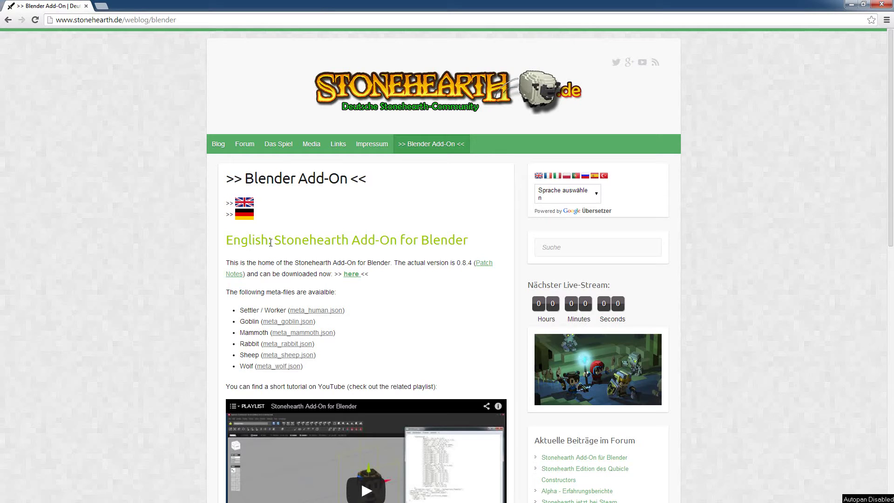
# - Open the Stonehearth Add-On's Patch Notes page and highlight the first v0.8.3 note
pyautogui.moveTo(274, 239); pyautogui.dragTo(457, 264)
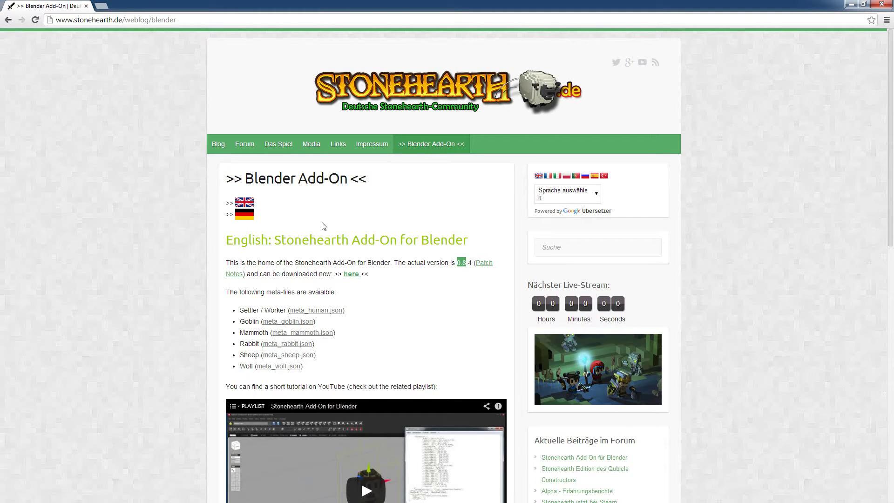
pyautogui.moveTo(410, 148)
pyautogui.click(457, 266)
pyautogui.click(235, 277)
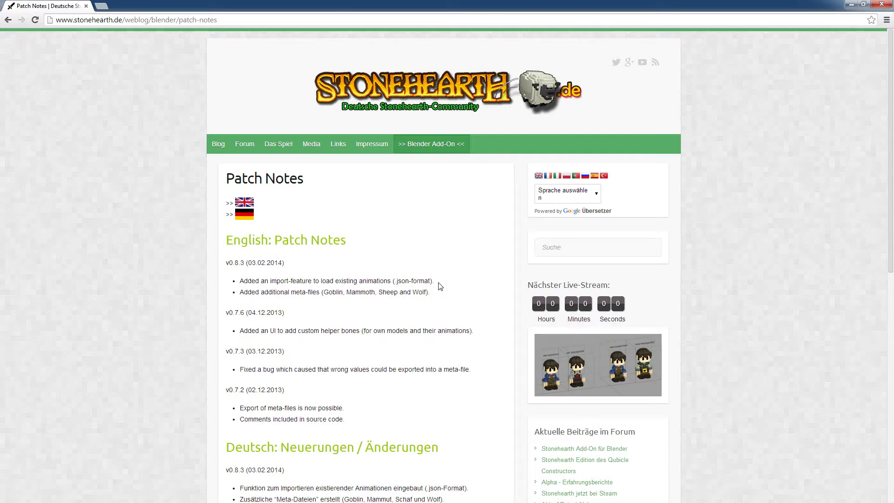
pyautogui.moveTo(435, 282); pyautogui.dragTo(240, 280)
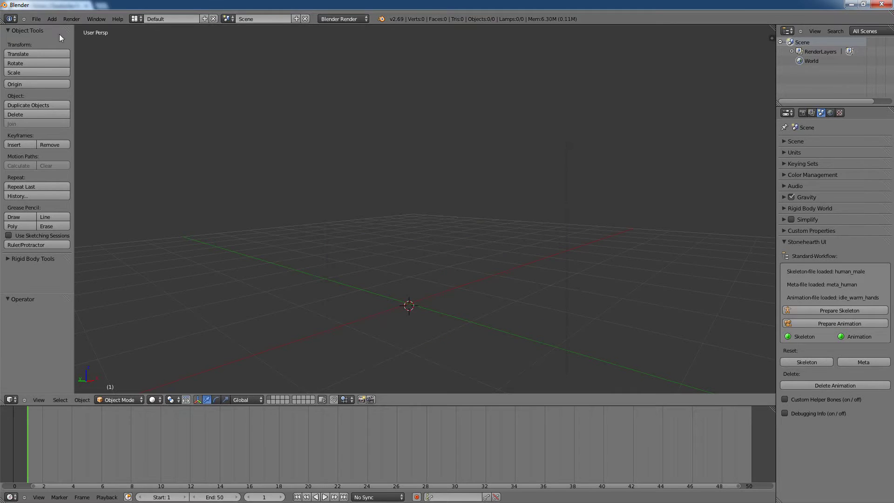
# - Import human_male.obj as a Wavefront OBJ and display it with textured shading
pyautogui.click(35, 20)
pyautogui.moveTo(74, 160)
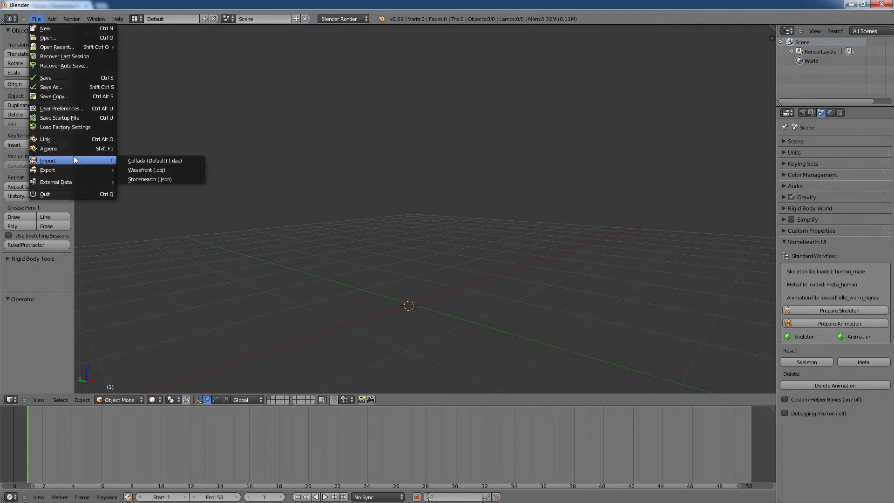
pyautogui.click(143, 170)
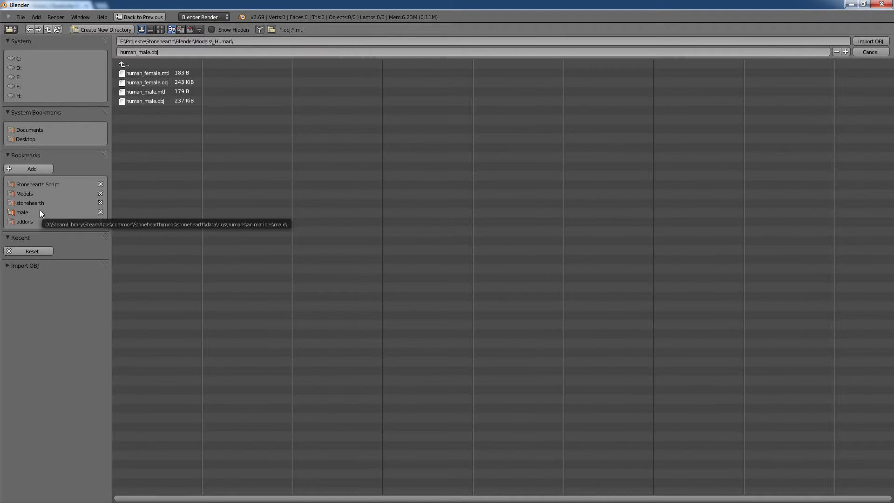
pyautogui.click(156, 104)
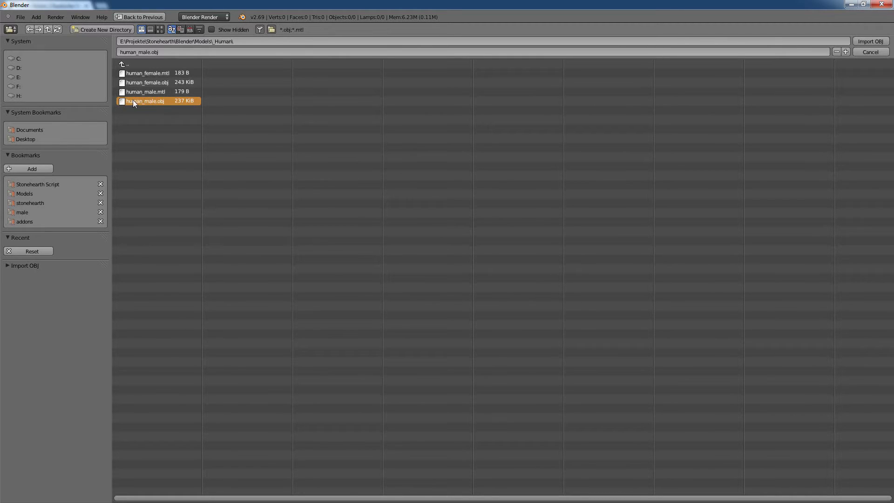
pyautogui.doubleClick(137, 101)
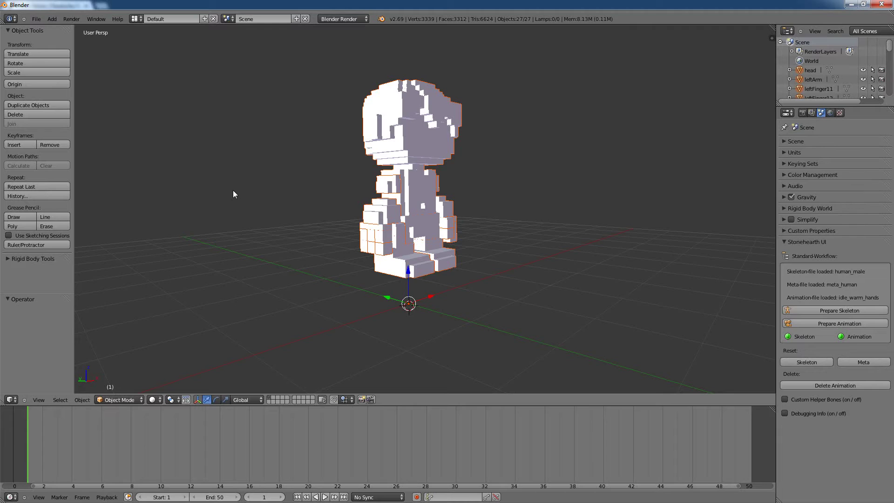
pyautogui.hotkey('alt', 'z')
pyautogui.moveTo(585, 223)
pyautogui.mouseDown(button='middle')
pyautogui.moveTo(487, 244)
pyautogui.moveTo(405, 235)
pyautogui.moveTo(602, 237)
pyautogui.moveTo(587, 234)
pyautogui.mouseUp(button='middle')
# - Import the human_male.json skeleton from the Models/_Human folder via the Stonehearth importer
pyautogui.click(41, 18)
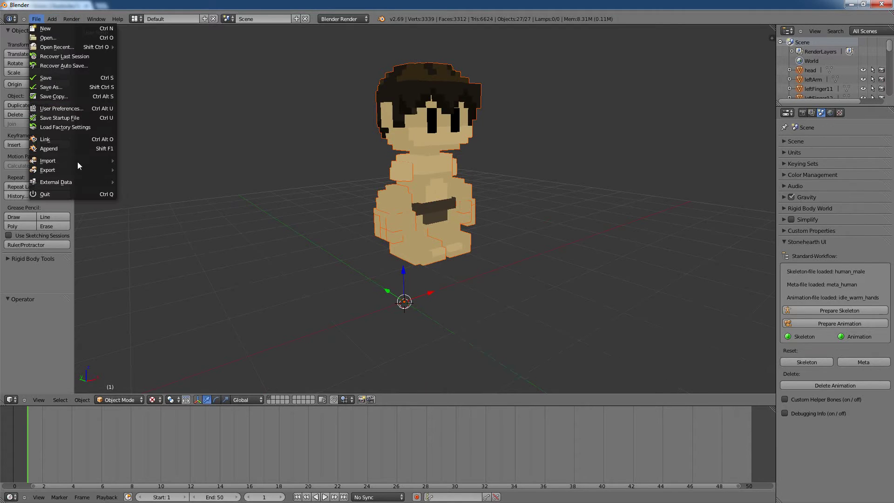
pyautogui.moveTo(80, 160)
pyautogui.click(145, 181)
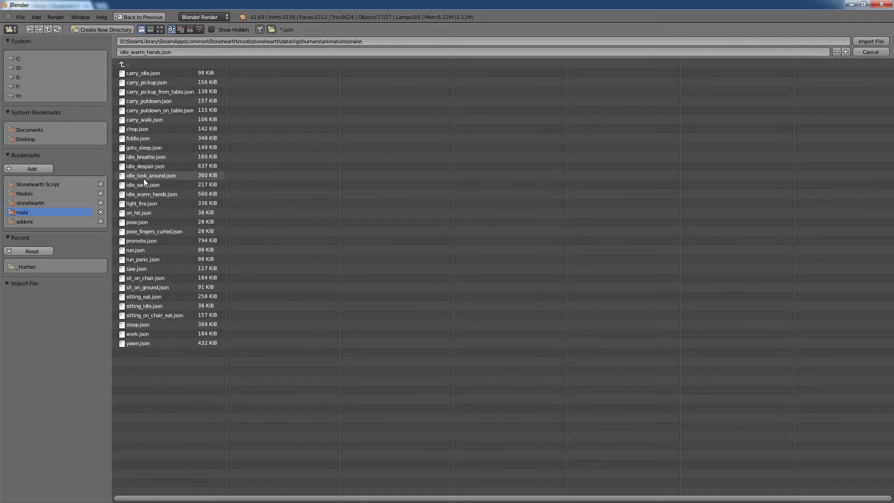
pyautogui.click(26, 197)
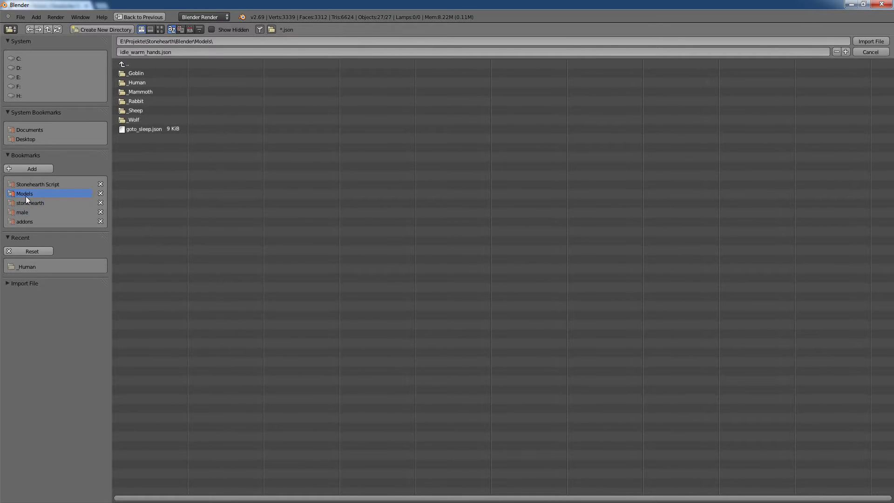
pyautogui.click(144, 79)
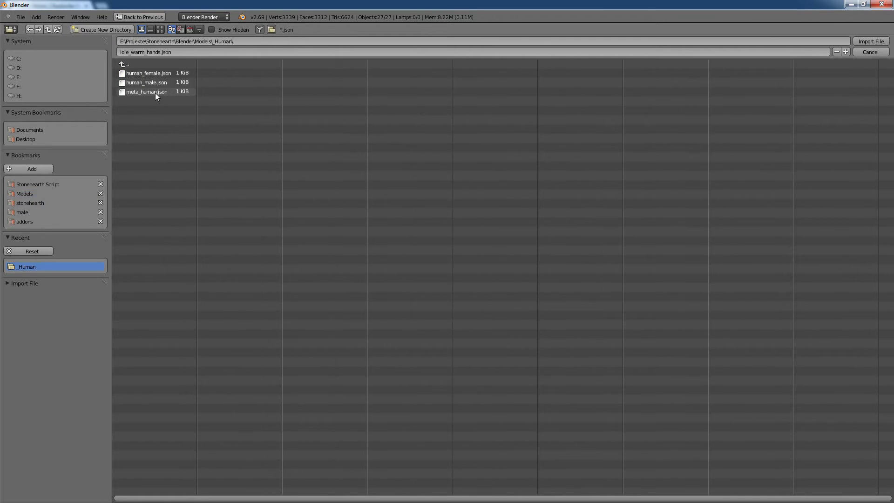
pyautogui.click(145, 84)
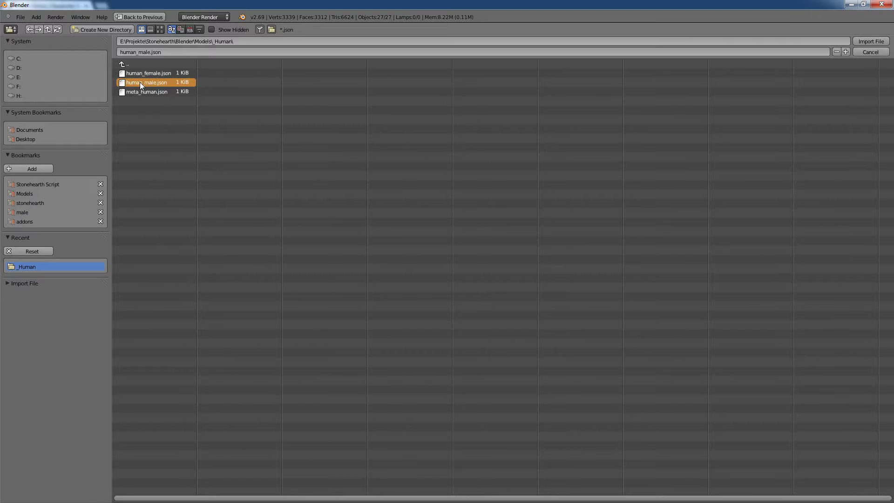
pyautogui.doubleClick(140, 82)
# - Load meta_human.json, then run Prepare Skeleton and Prepare Animation to build the rig
pyautogui.click(37, 20)
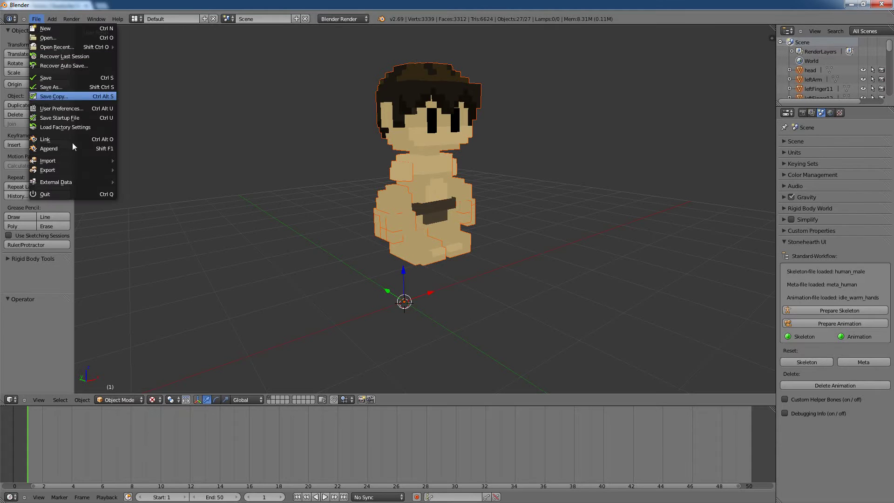
pyautogui.moveTo(79, 168)
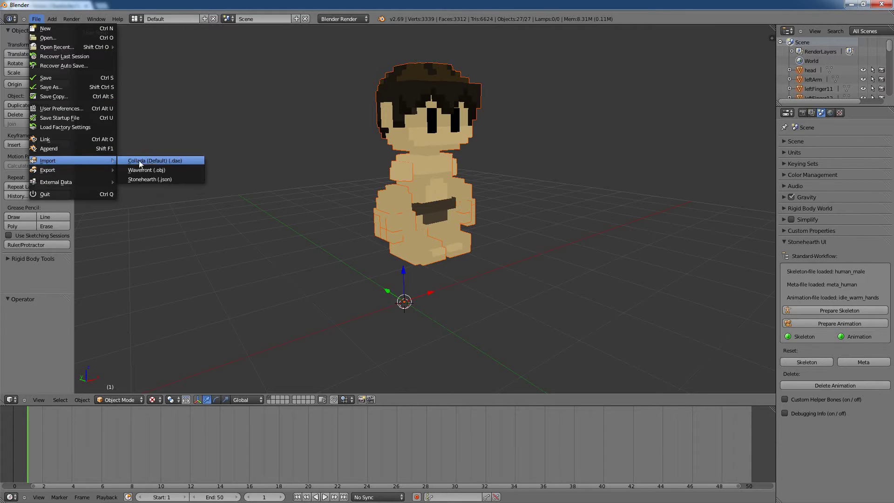
pyautogui.click(147, 185)
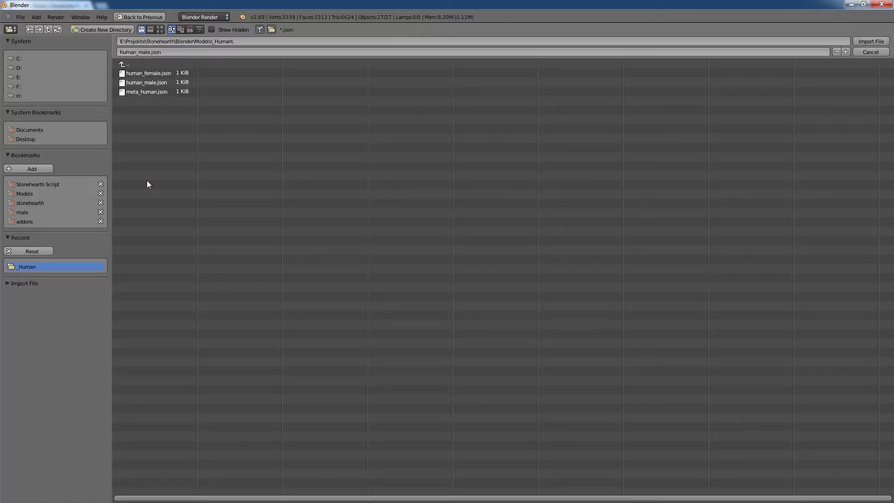
pyautogui.doubleClick(146, 91)
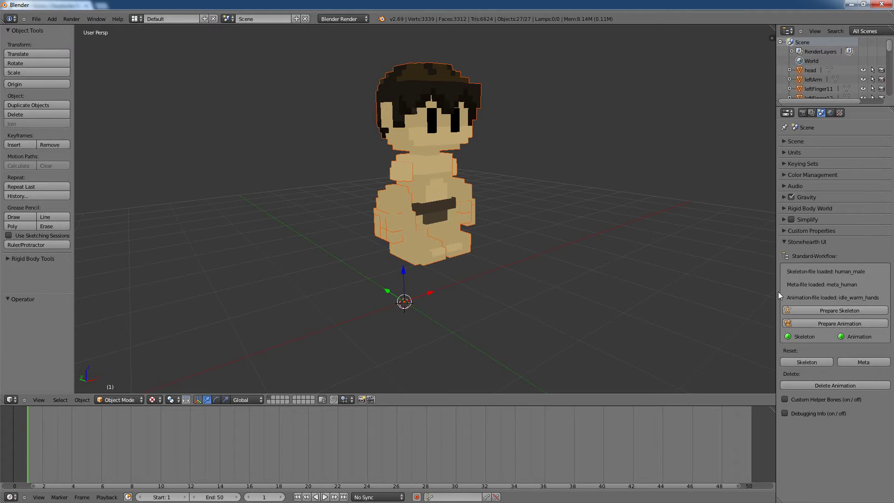
pyautogui.click(823, 309)
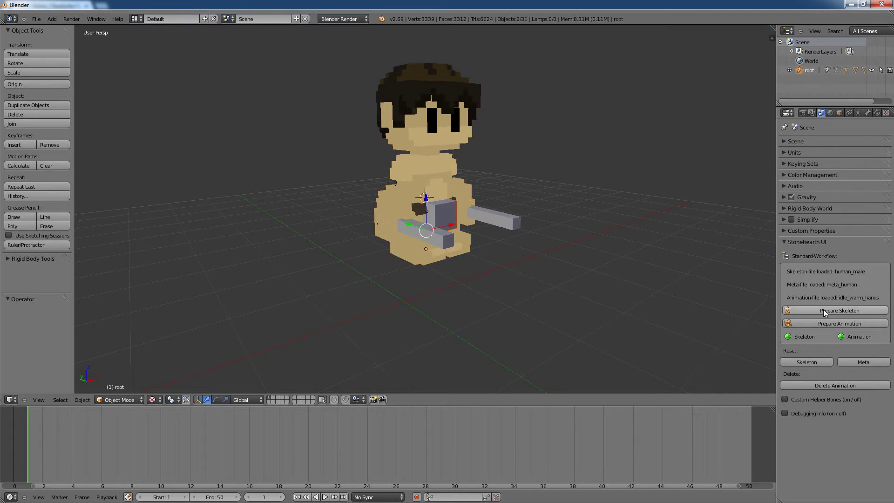
pyautogui.click(822, 319)
pyautogui.moveTo(553, 327); pyautogui.dragTo(577, 295, button='middle')
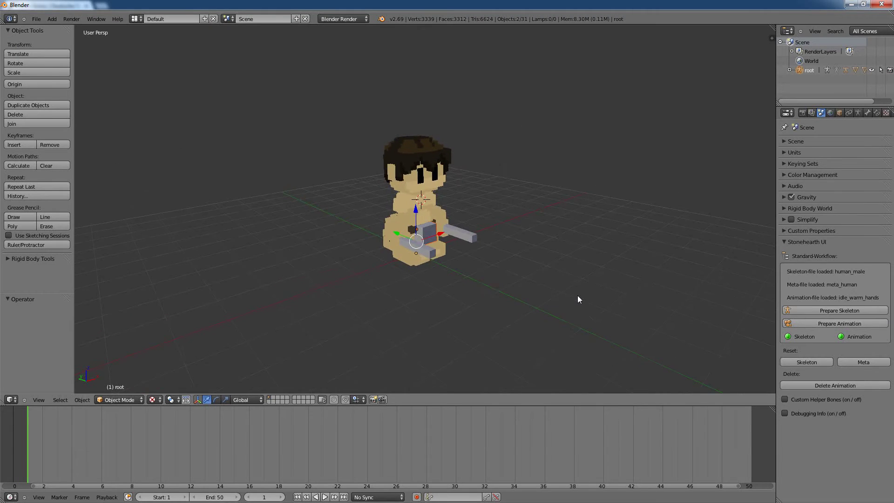
# - Import idle_warm_hands.json from the male animations folder onto the rigged settler
pyautogui.moveTo(333, 291); pyautogui.dragTo(98, 97, button='middle')
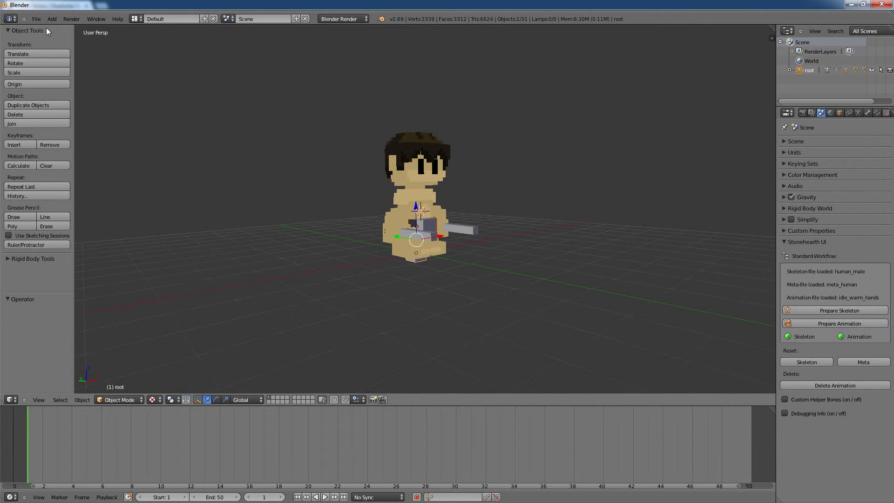
pyautogui.click(36, 19)
pyautogui.moveTo(58, 162)
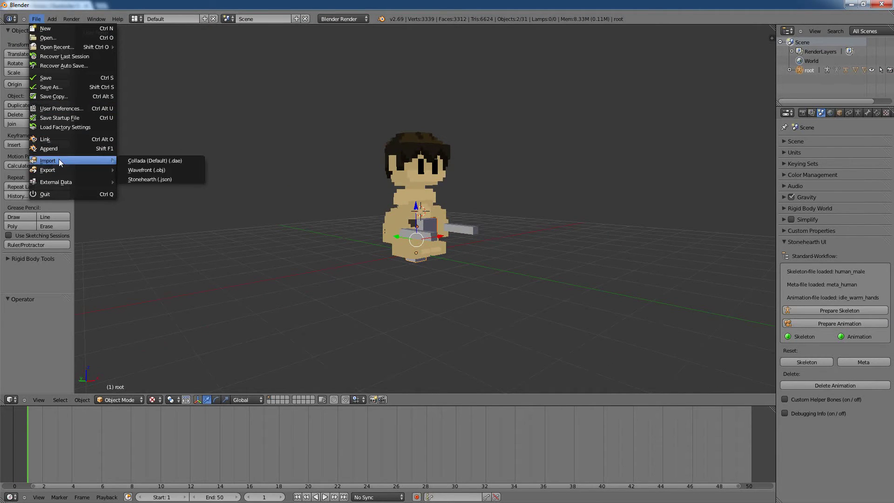
pyautogui.click(146, 179)
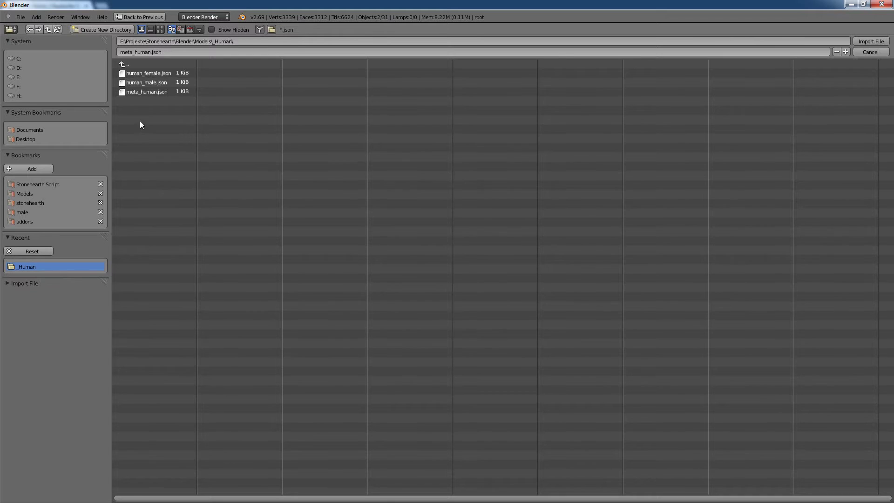
pyautogui.click(22, 211)
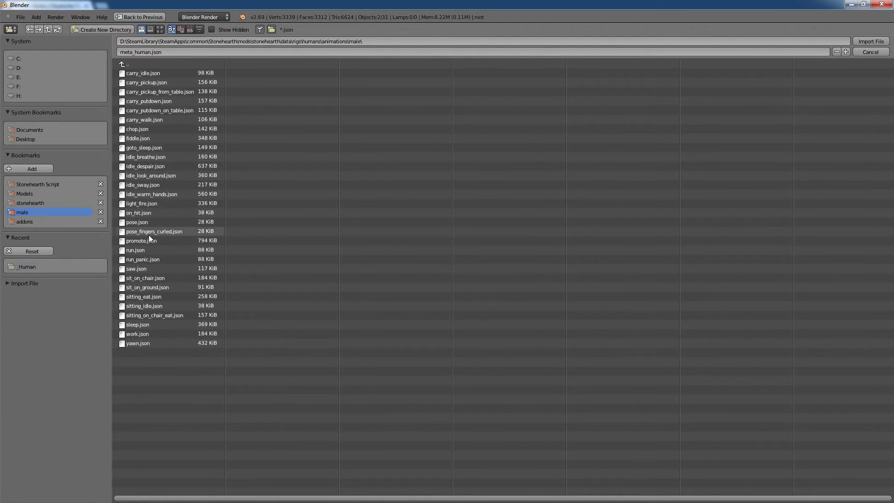
pyautogui.click(142, 194)
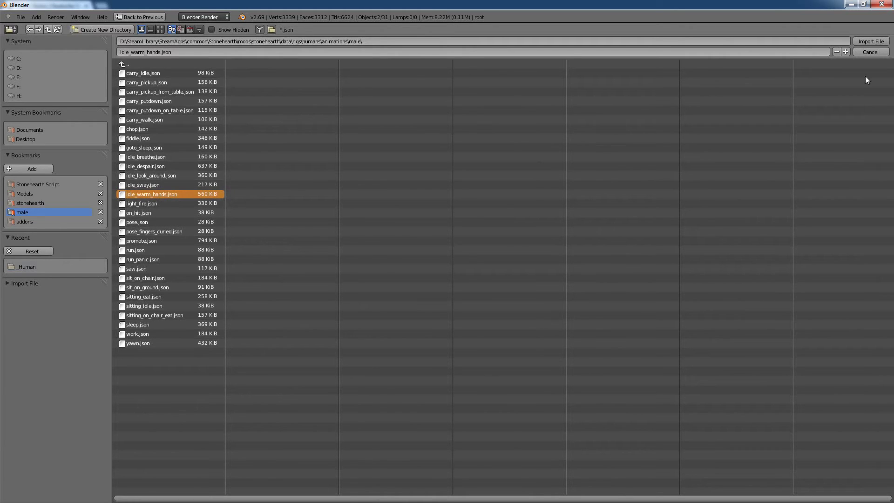
pyautogui.click(870, 42)
# - Fit the timeline to the animation and move the playhead back to frame 1
pyautogui.scroll(-5, 436, 452)
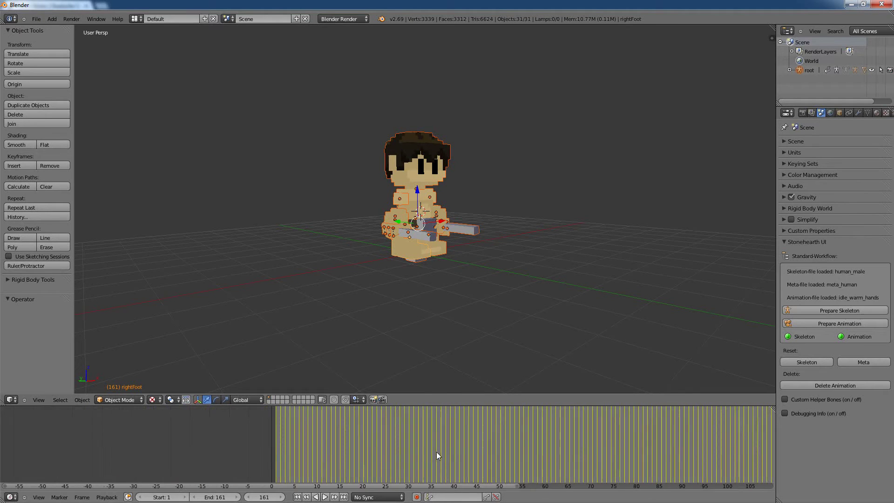
pyautogui.keyDown('ctrl'); pyautogui.scroll(-5, 447, 484); pyautogui.keyUp('ctrl')
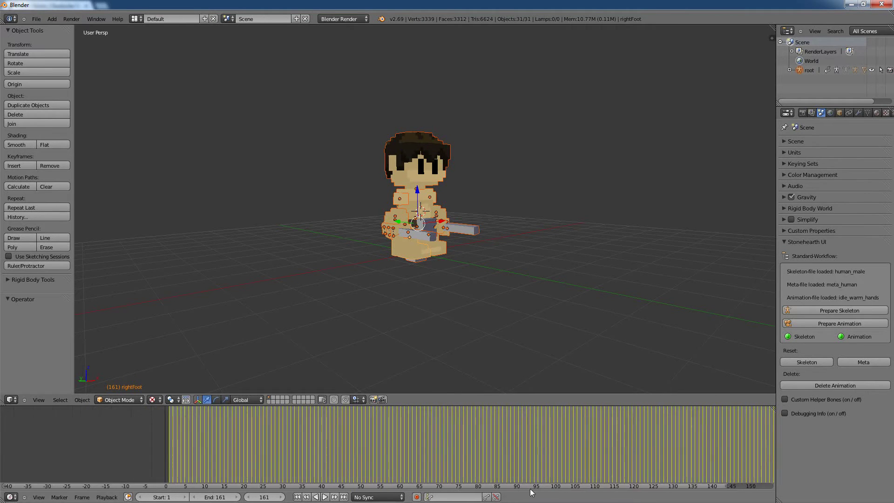
pyautogui.scroll(-1, 483, 459)
pyautogui.keyDown('ctrl'); pyautogui.scroll(-1, 461, 452); pyautogui.keyUp('ctrl')
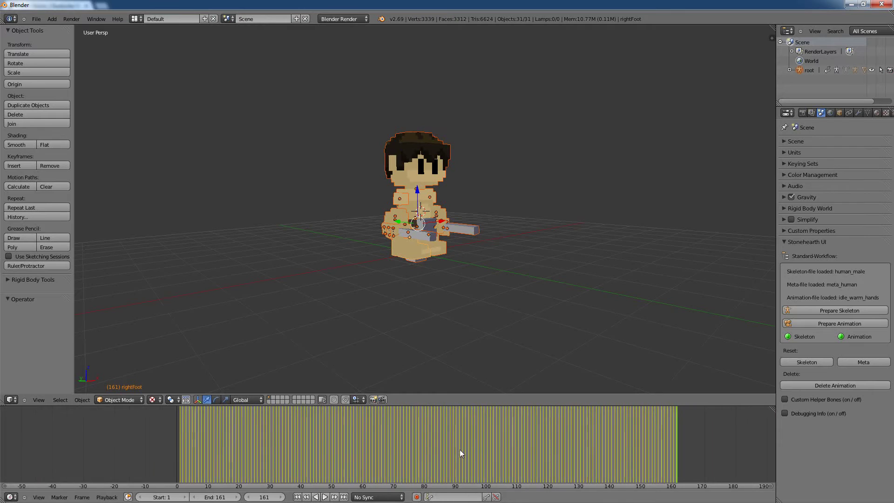
pyautogui.scroll(3, 460, 454)
pyautogui.keyDown('ctrl'); pyautogui.scroll(-2, 428, 486); pyautogui.keyUp('ctrl')
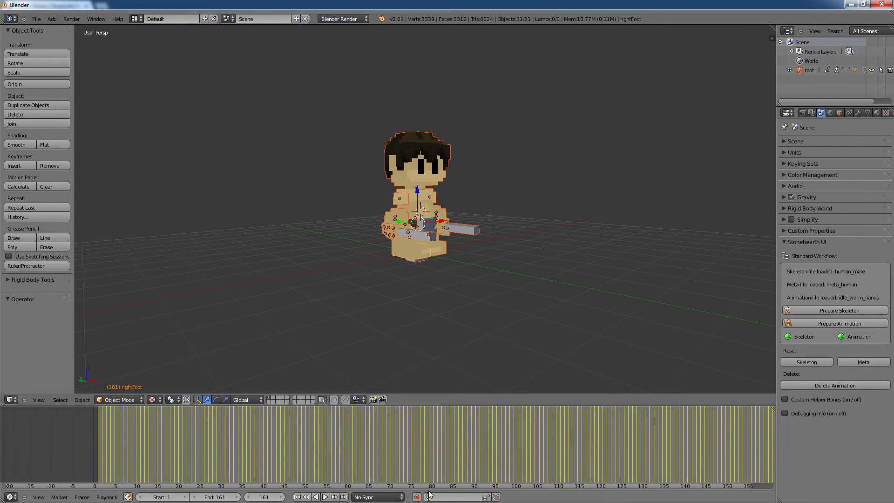
pyautogui.scroll(1, 379, 468)
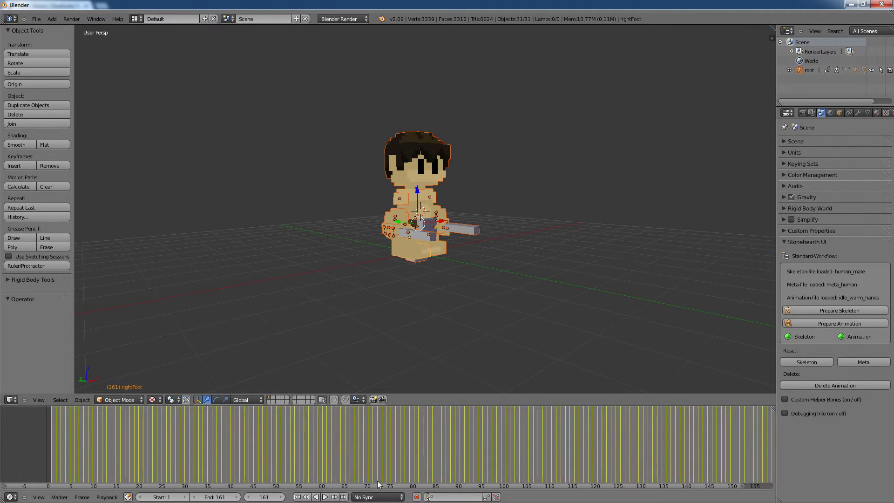
pyautogui.keyDown('ctrl'); pyautogui.scroll(-2, 386, 489); pyautogui.keyUp('ctrl')
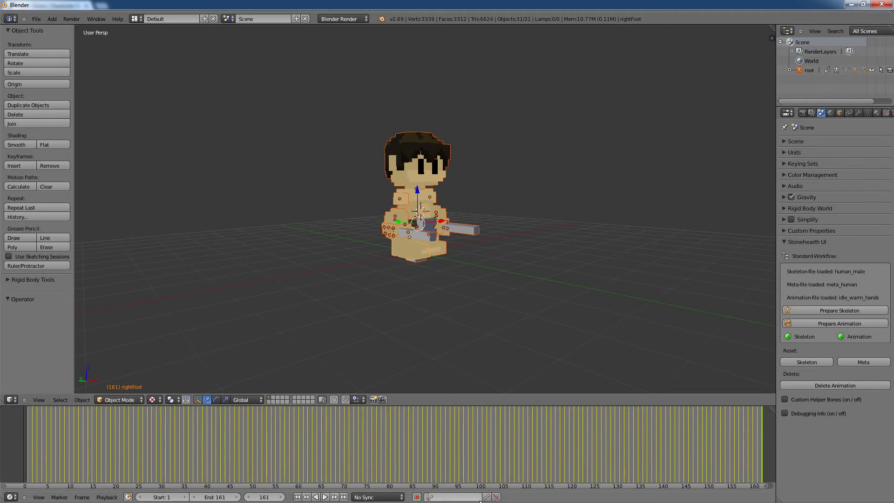
pyautogui.moveTo(33, 437); pyautogui.dragTo(29, 440)
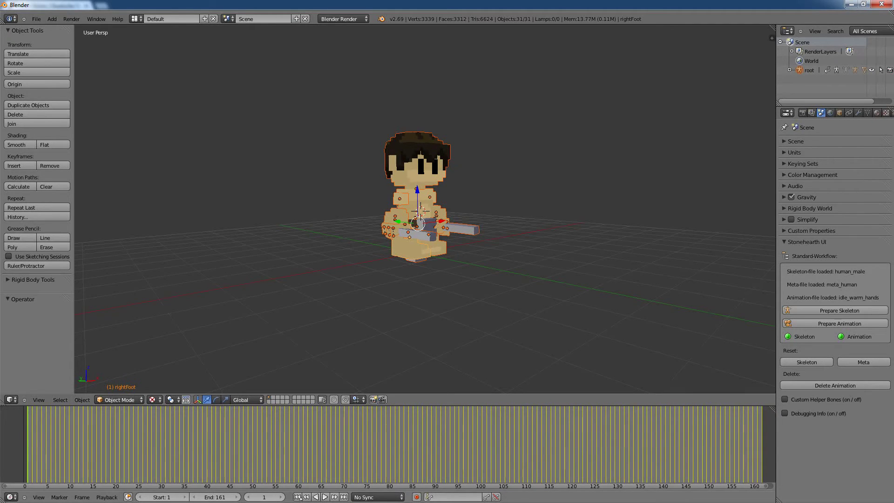
# - Deselect all, play idle_warm_hands while orbiting around the settler, then stop playback
pyautogui.keyDown('ctrl'); pyautogui.scroll(-1, 307, 490); pyautogui.keyUp('ctrl')
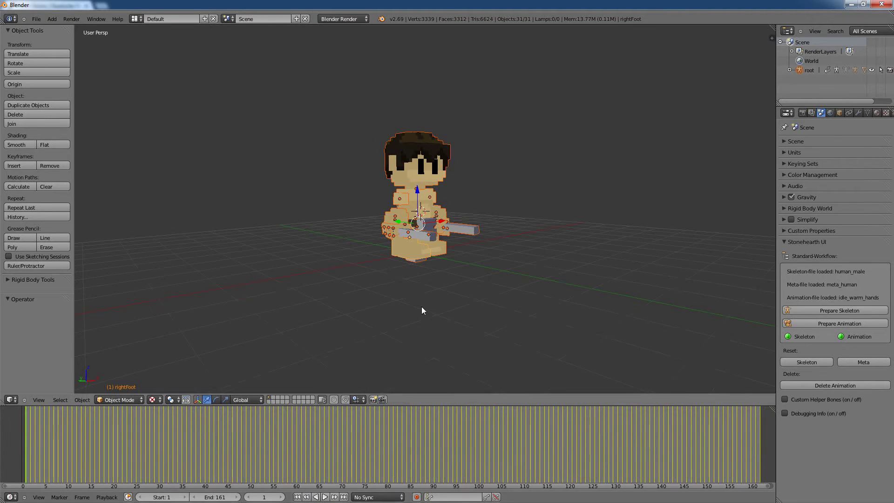
pyautogui.scroll(4, 421, 306)
pyautogui.press('a')
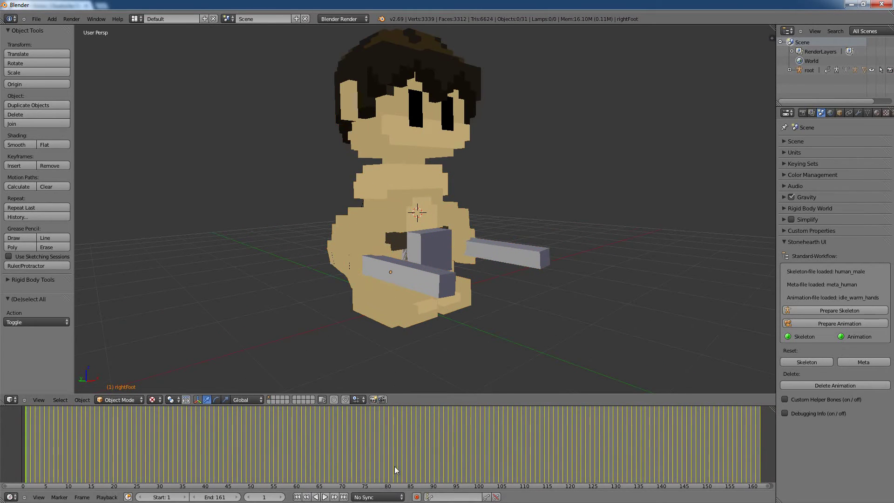
pyautogui.click(325, 497)
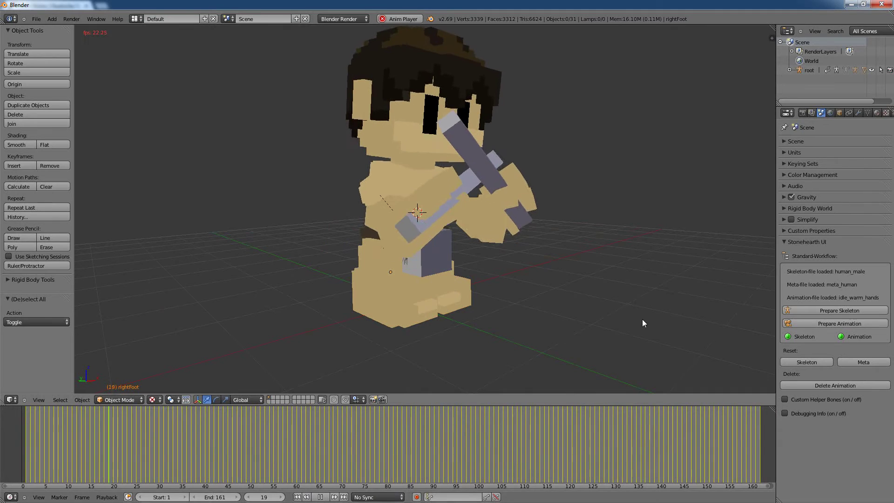
pyautogui.moveTo(632, 316); pyautogui.dragTo(505, 323, button='middle')
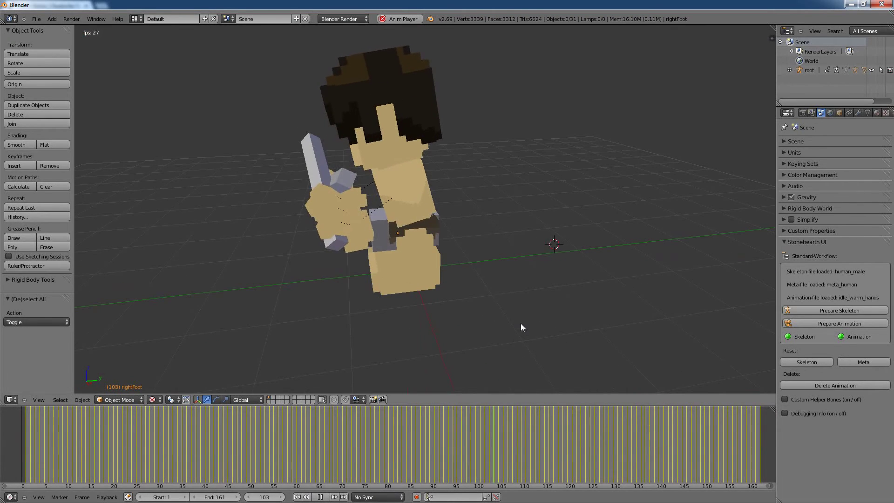
pyautogui.moveTo(520, 323); pyautogui.dragTo(599, 325, button='middle')
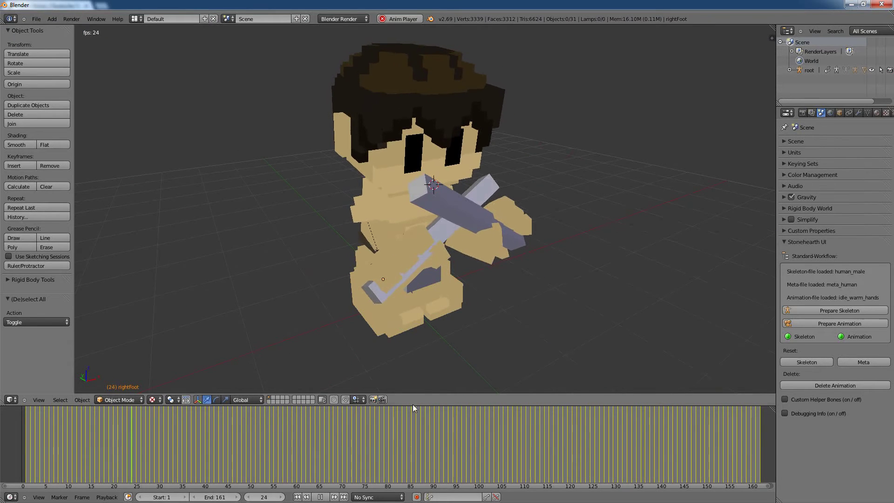
pyautogui.click(323, 497)
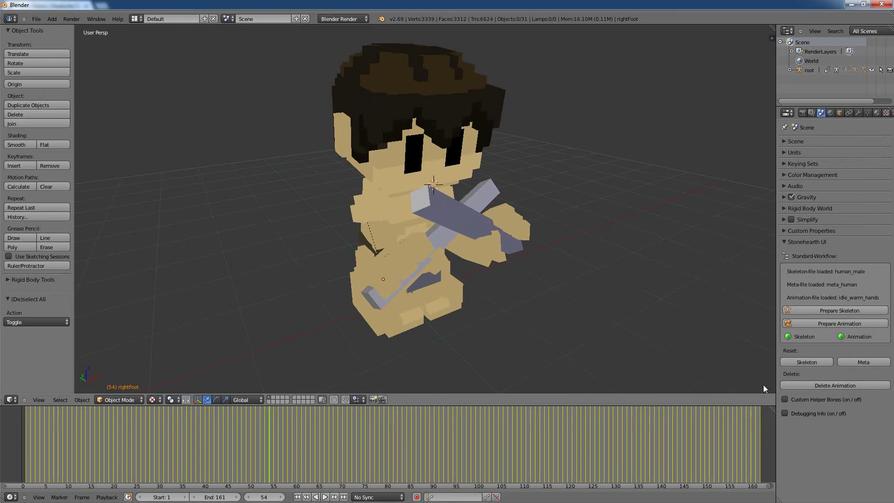
# - Delete the idle_warm_hands animation and import run.json onto the rig
pyautogui.click(798, 386)
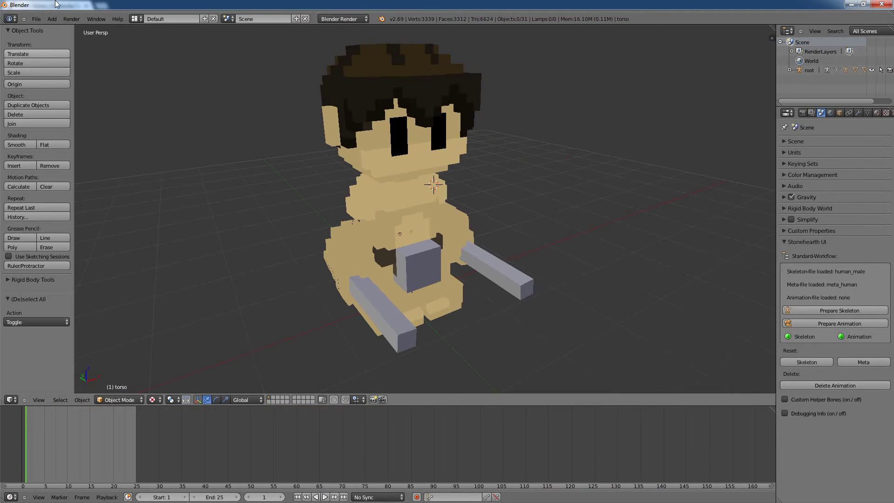
pyautogui.click(37, 20)
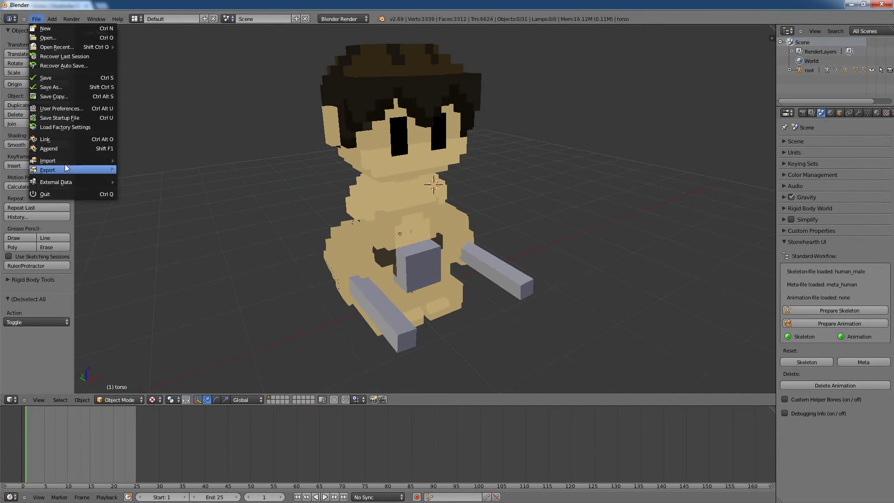
pyautogui.moveTo(65, 164)
pyautogui.click(141, 175)
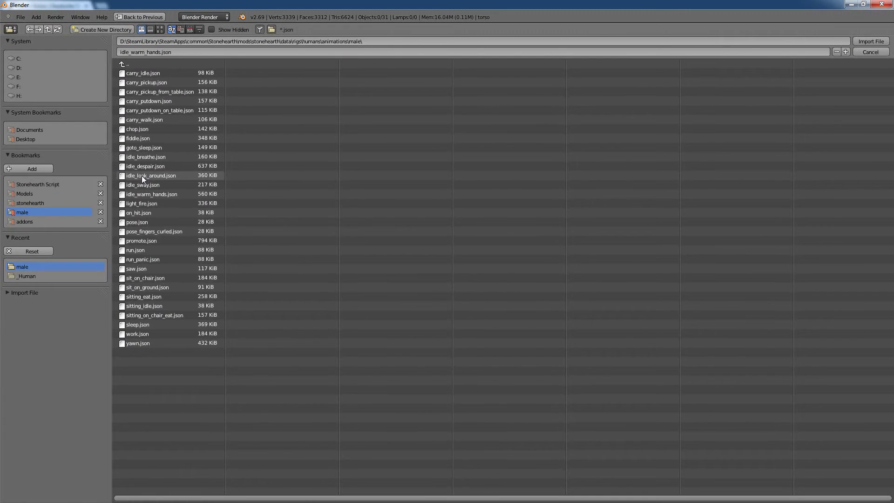
pyautogui.click(150, 251)
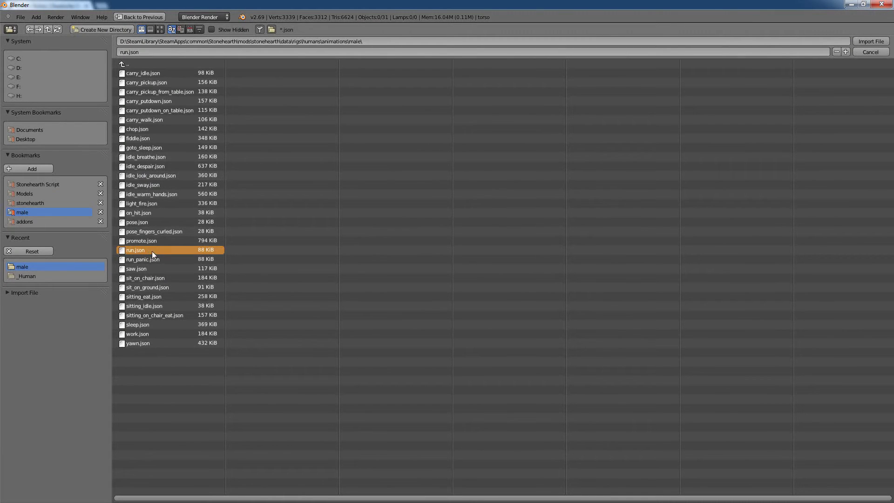
pyautogui.click(869, 42)
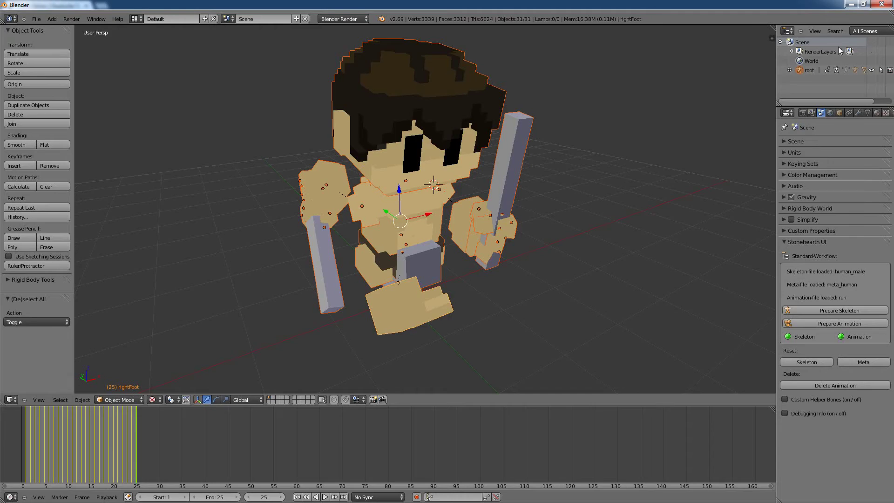
# - Play the run animation from a lower viewing angle, then stop playback with Alt+A
pyautogui.click(325, 496)
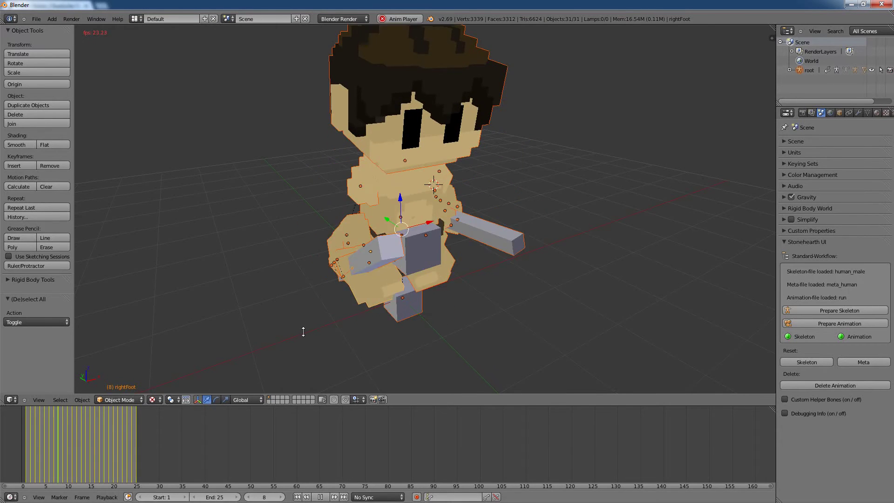
pyautogui.scroll(-4, 289, 316)
pyautogui.moveTo(278, 305)
pyautogui.mouseDown(button='middle')
pyautogui.moveTo(334, 278)
pyautogui.moveTo(279, 296)
pyautogui.mouseUp(button='middle')
pyautogui.press('a')
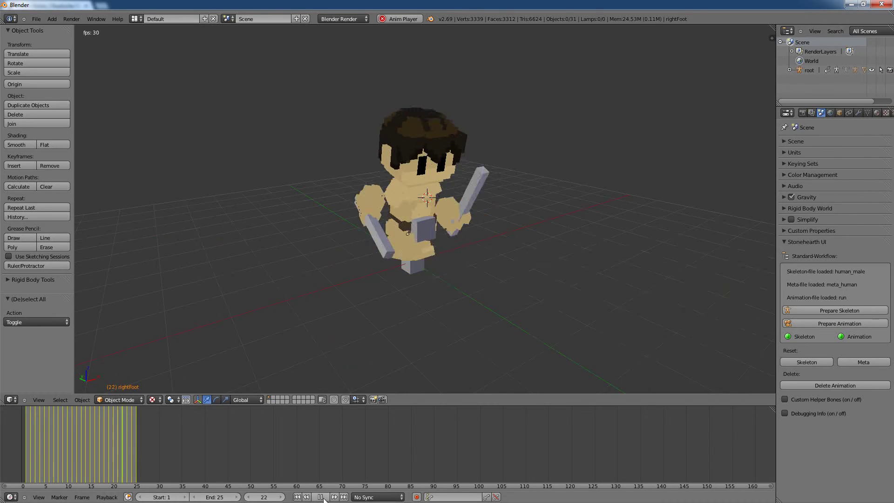
pyautogui.hotkey('alt', 'a')
# - Delete the run animation and import carry_putdown_on_table.json onto the settler
pyautogui.click(817, 385)
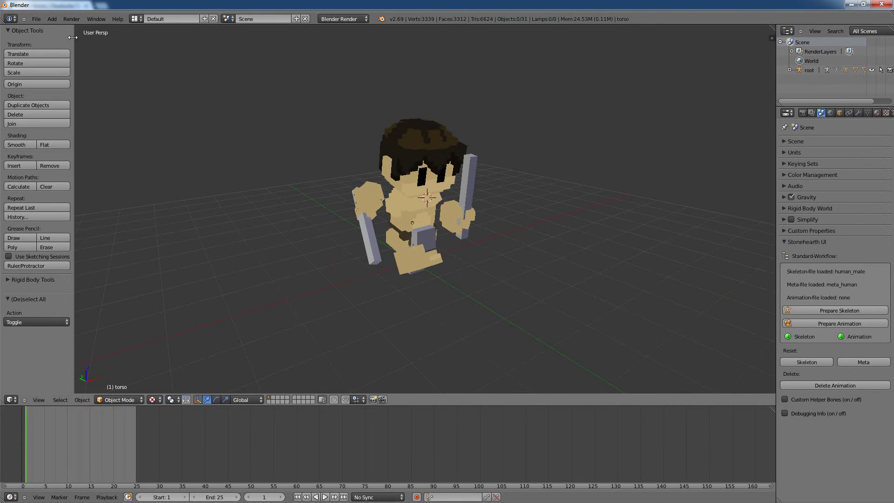
pyautogui.click(36, 19)
pyautogui.moveTo(78, 160)
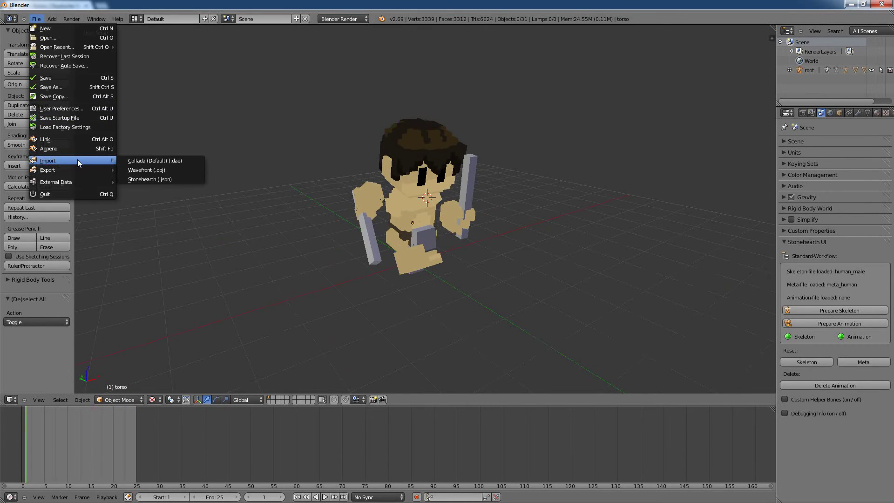
pyautogui.click(144, 180)
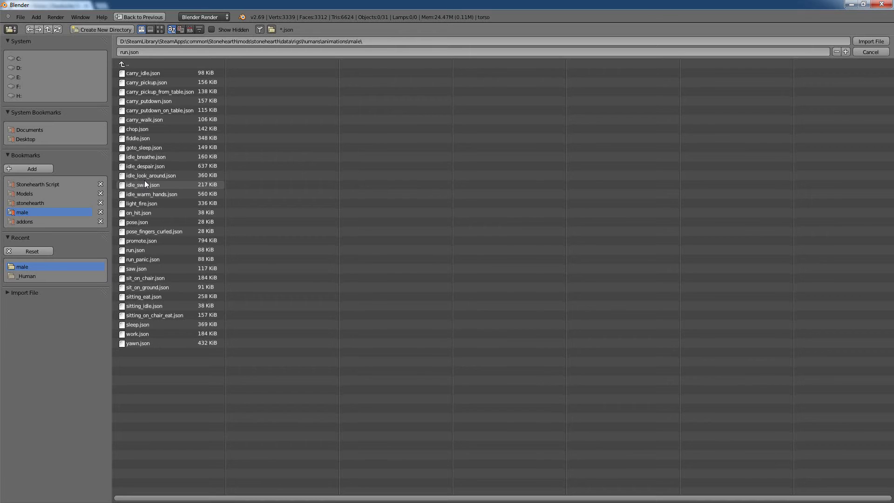
pyautogui.click(162, 111)
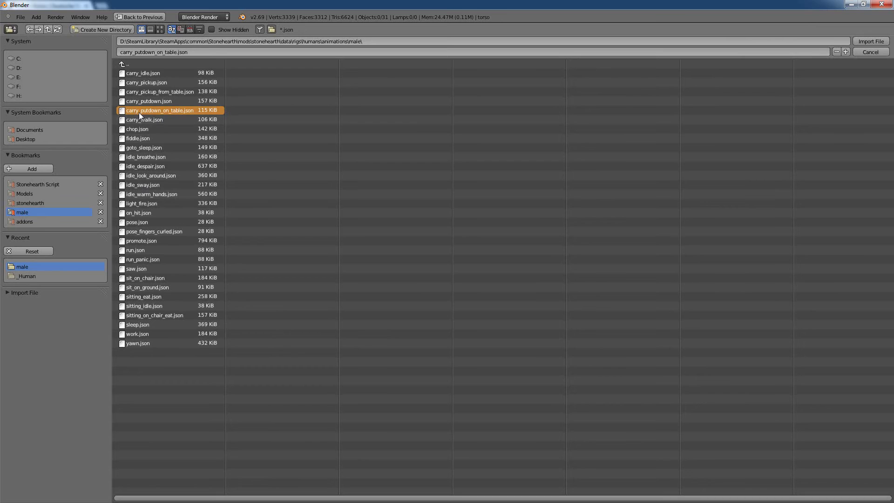
pyautogui.click(872, 41)
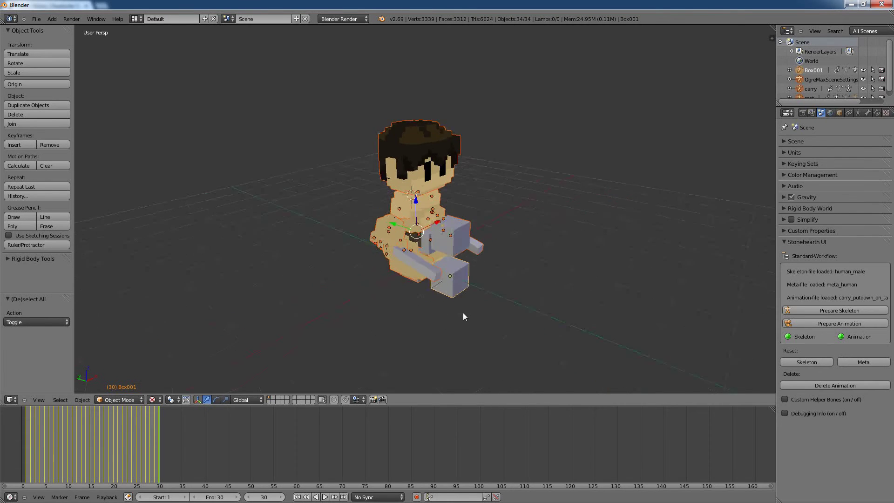
pyautogui.scroll(4, 449, 314)
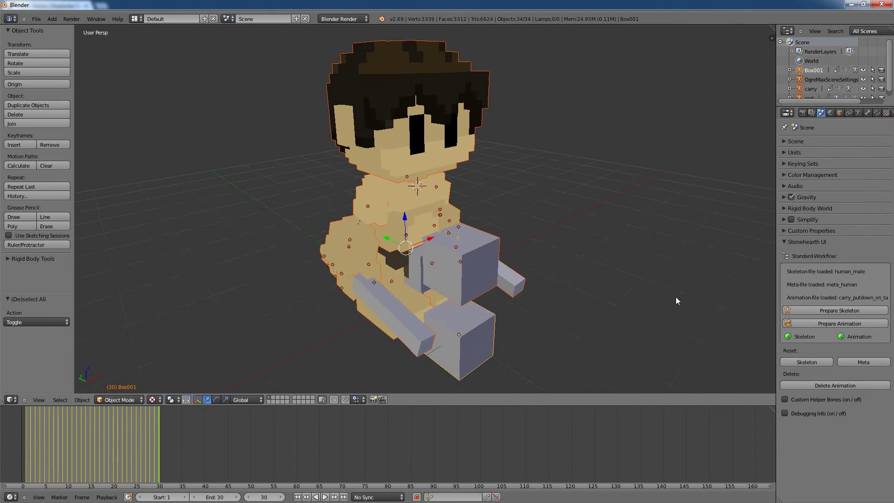
pyautogui.moveTo(674, 297); pyautogui.dragTo(624, 296, button='middle')
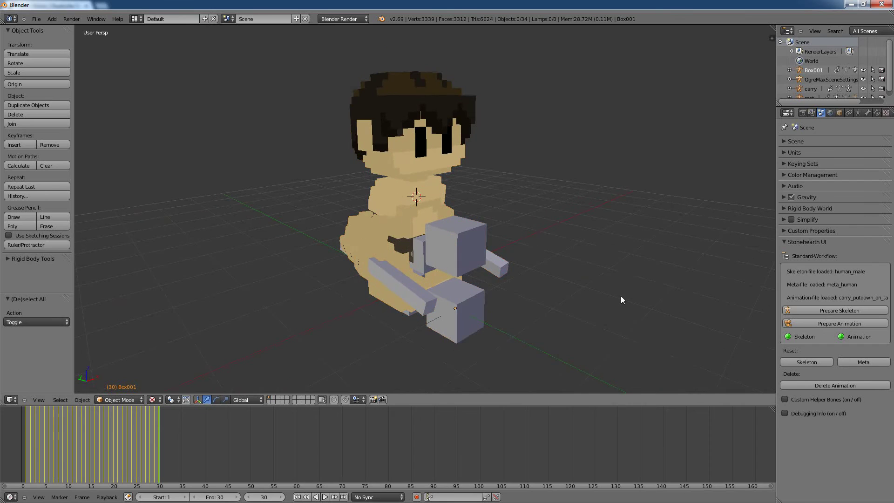
pyautogui.rightClick(474, 256)
pyautogui.rightClick(457, 309)
pyautogui.moveTo(510, 331)
pyautogui.mouseDown(button='middle')
pyautogui.moveTo(555, 306)
pyautogui.moveTo(565, 313)
pyautogui.moveTo(557, 320)
pyautogui.mouseUp(button='middle')
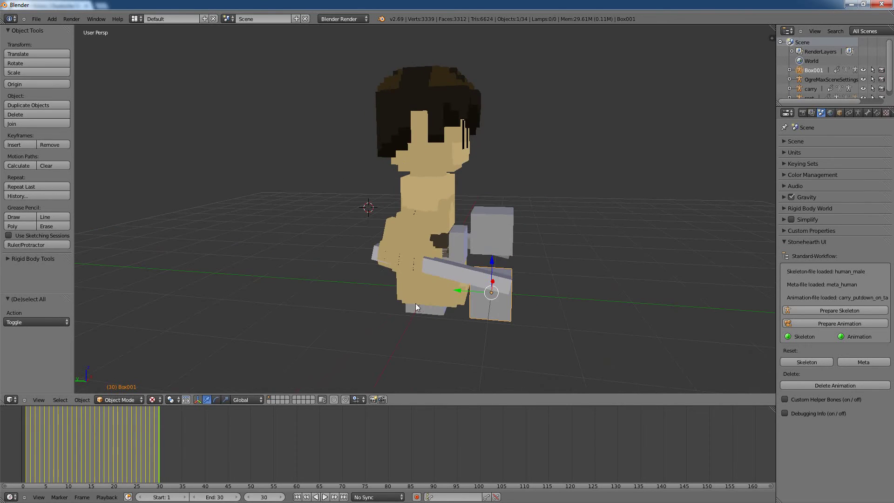
pyautogui.rightClick(418, 306)
pyautogui.rightClick(417, 305)
pyautogui.moveTo(418, 314)
pyautogui.mouseDown(button='middle')
pyautogui.moveTo(381, 326)
pyautogui.moveTo(415, 298)
pyautogui.mouseUp(button='middle')
pyautogui.moveTo(620, 320); pyautogui.dragTo(487, 259, button='middle')
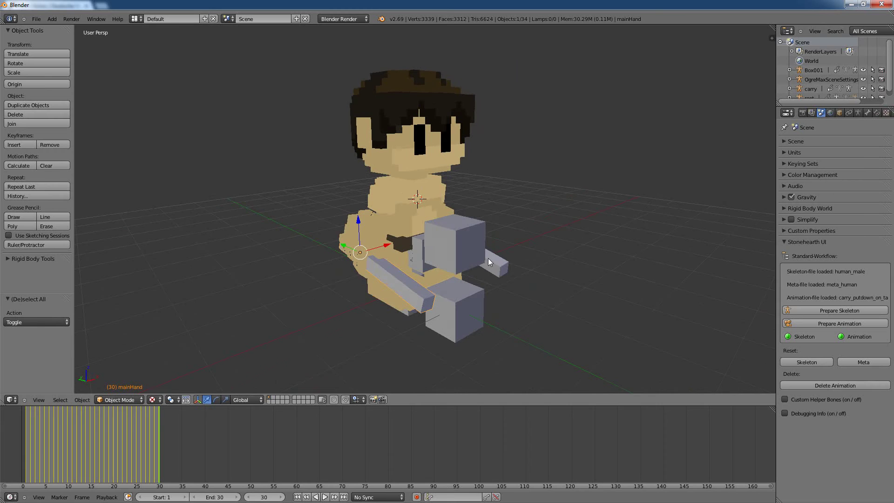
pyautogui.rightClick(505, 274)
pyautogui.rightClick(432, 263)
pyautogui.moveTo(431, 263); pyautogui.dragTo(546, 319, button='middle')
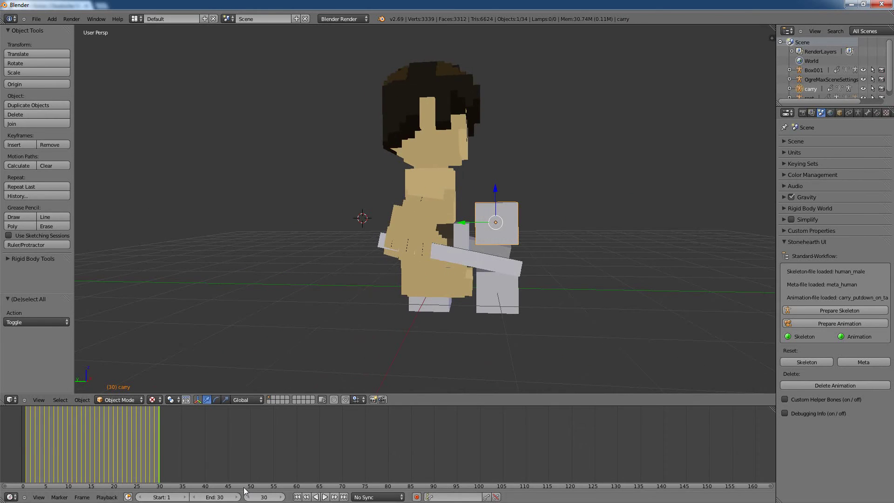
pyautogui.keyDown('ctrl'); pyautogui.moveTo(244, 489); pyautogui.dragTo(217, 456, button='middle'); pyautogui.keyUp('ctrl')
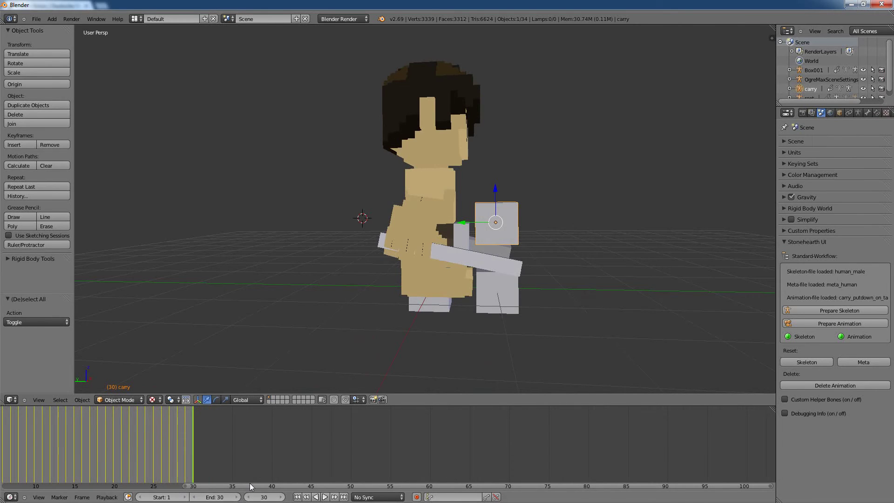
pyautogui.moveTo(252, 487); pyautogui.dragTo(131, 489)
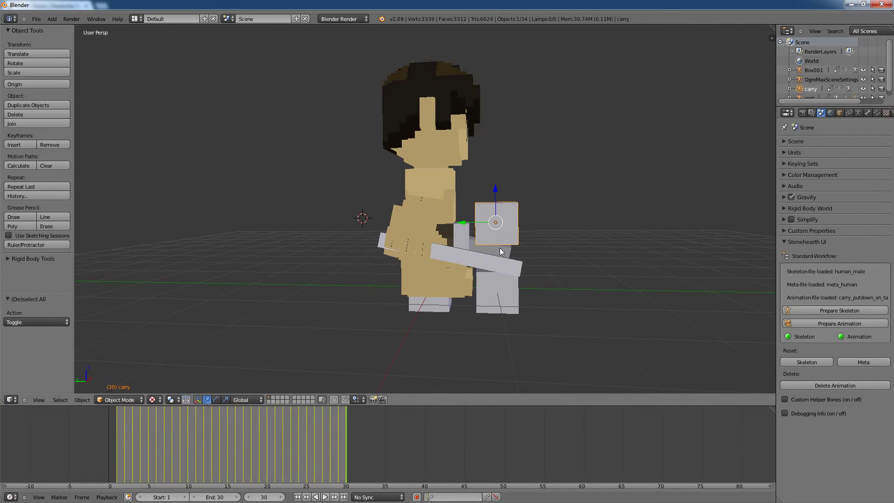
pyautogui.moveTo(658, 261); pyautogui.dragTo(621, 282, button='middle')
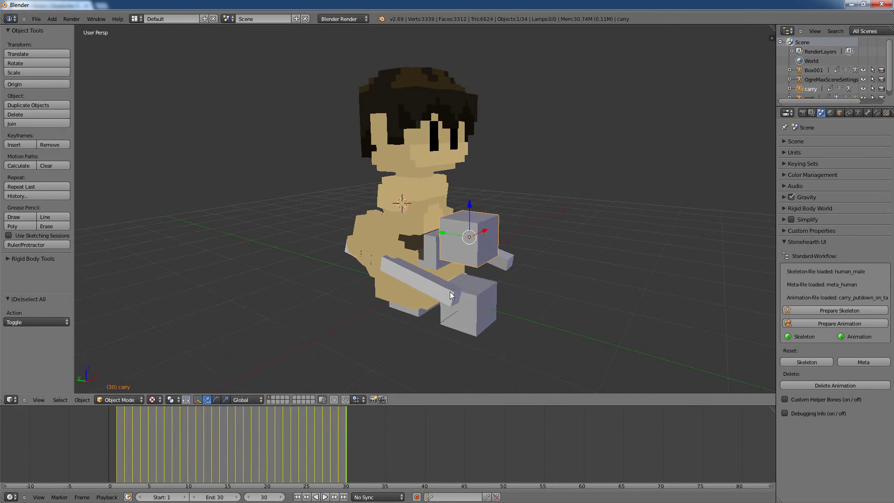
pyautogui.rightClick(482, 301)
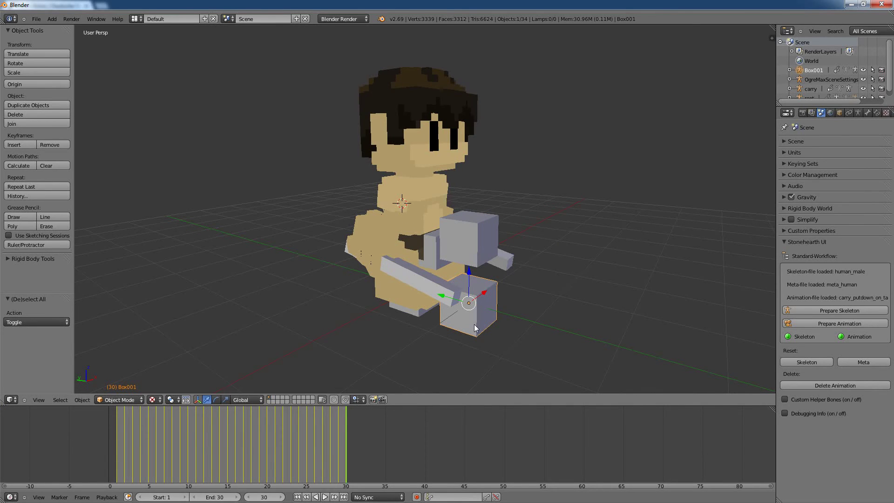
pyautogui.rightClick(467, 231)
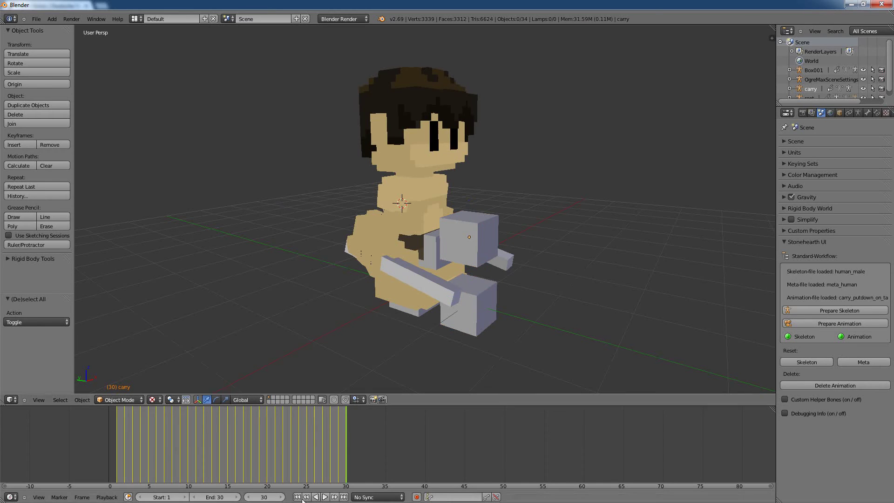
# - Play carry_putdown_on_table, pause at frame 4, and select the gray Box001 helper
pyautogui.click(325, 496)
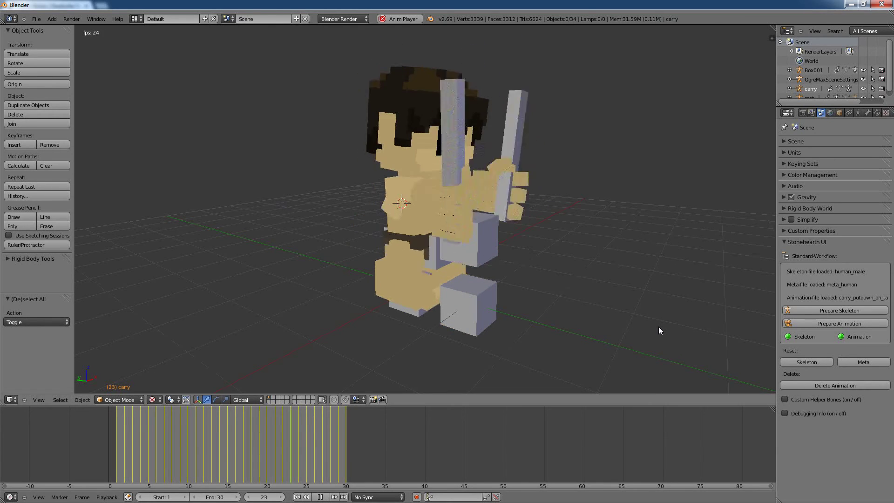
pyautogui.moveTo(658, 326); pyautogui.dragTo(602, 334, button='middle')
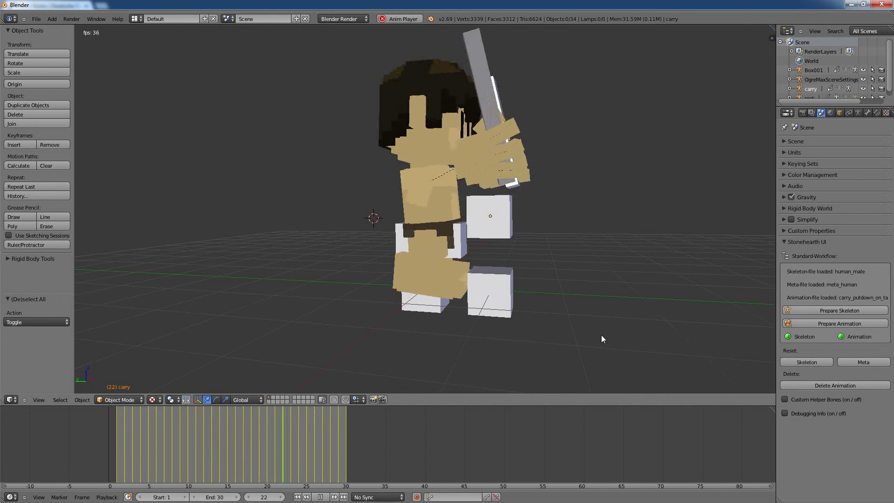
pyautogui.moveTo(571, 340); pyautogui.dragTo(321, 494, button='middle')
pyautogui.click(320, 497)
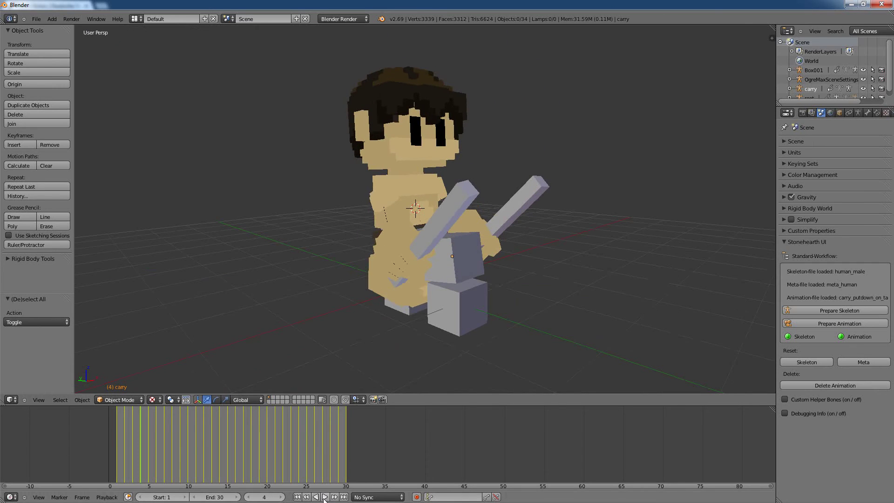
pyautogui.rightClick(462, 305)
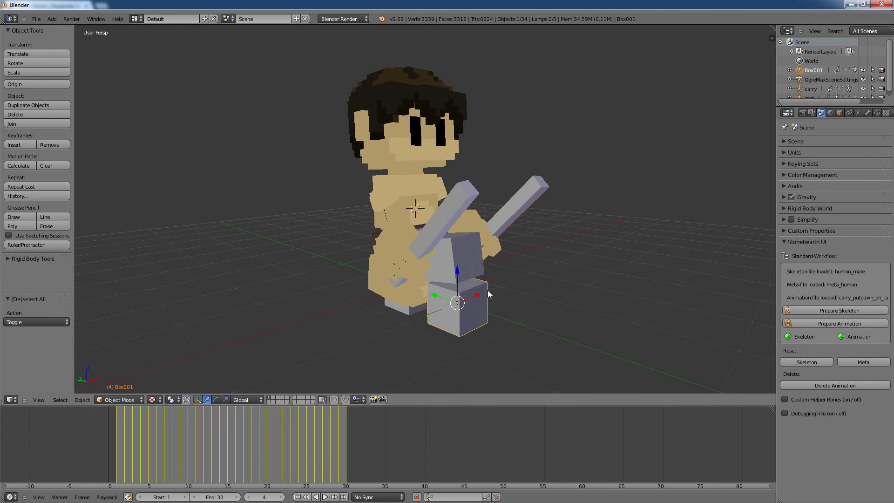
pyautogui.moveTo(554, 352)
pyautogui.mouseDown(button='middle')
pyautogui.moveTo(597, 296)
pyautogui.moveTo(571, 337)
pyautogui.moveTo(482, 319)
pyautogui.mouseUp(button='middle')
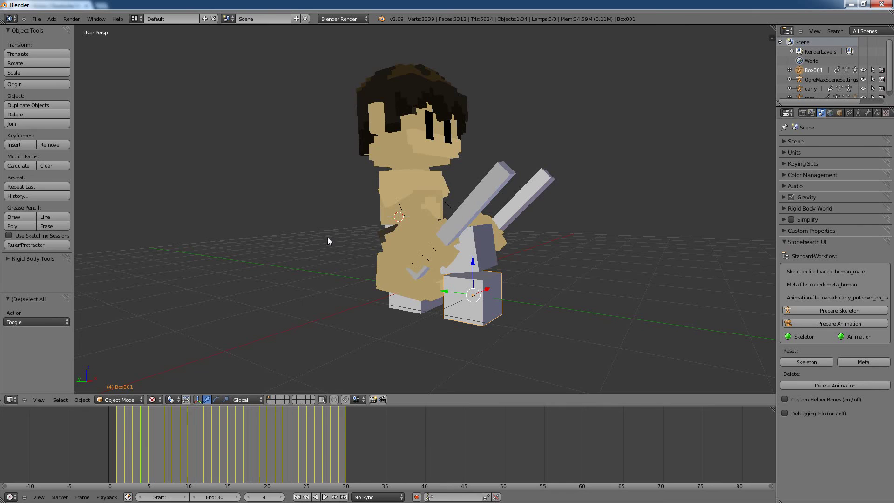
pyautogui.press('a')
pyautogui.press('a')
pyautogui.press('a')
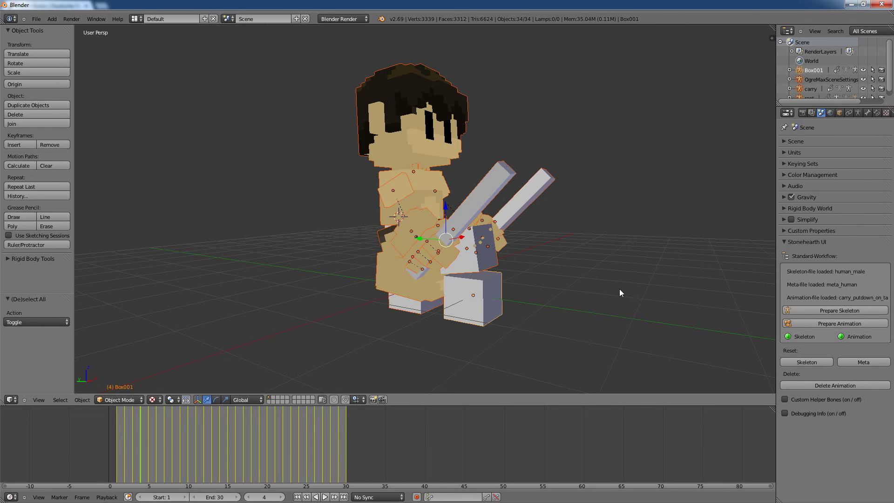
pyautogui.moveTo(619, 288); pyautogui.dragTo(571, 309, button='middle')
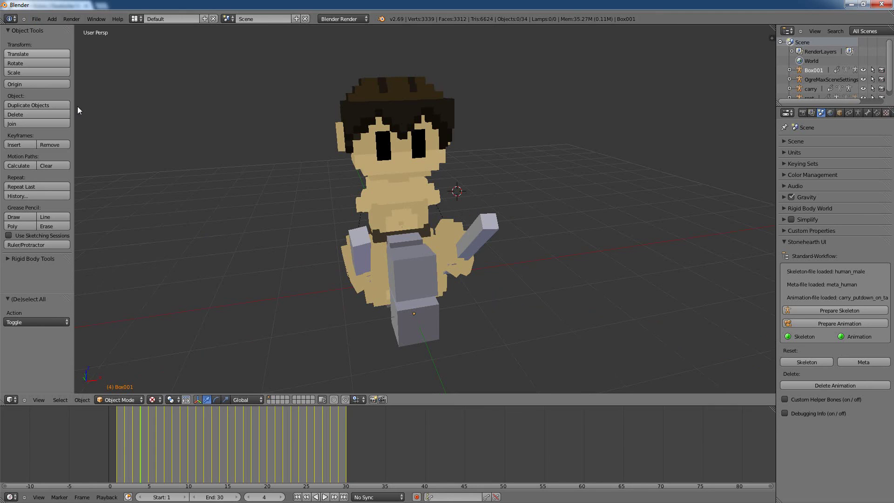
pyautogui.moveTo(194, 277); pyautogui.dragTo(261, 276, button='middle')
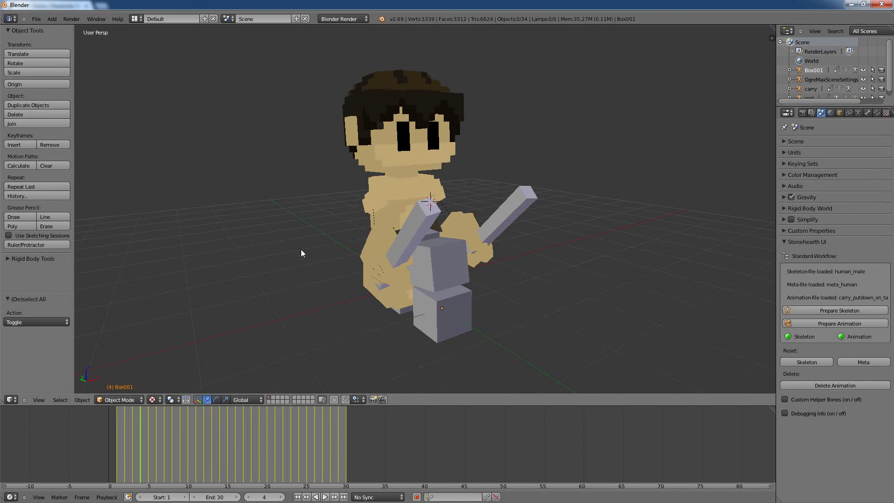
pyautogui.moveTo(301, 252)
pyautogui.mouseDown(button='middle')
pyautogui.moveTo(293, 257)
pyautogui.moveTo(305, 260)
pyautogui.mouseUp(button='middle')
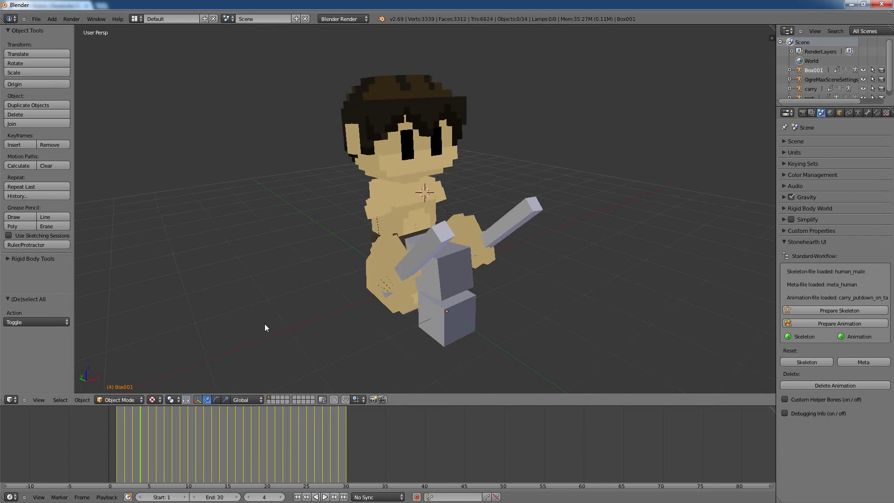
pyautogui.moveTo(265, 325)
pyautogui.mouseDown(button='middle')
pyautogui.moveTo(273, 289)
pyautogui.moveTo(269, 303)
pyautogui.moveTo(328, 311)
pyautogui.moveTo(280, 321)
pyautogui.mouseUp(button='middle')
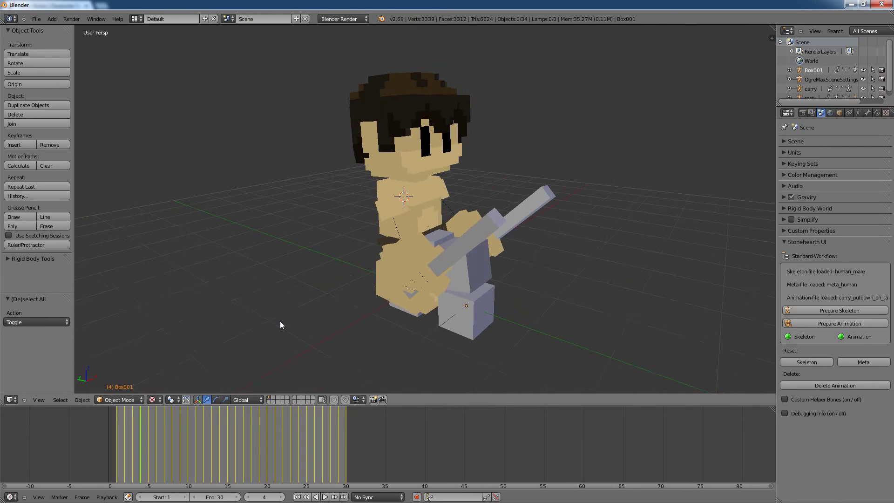